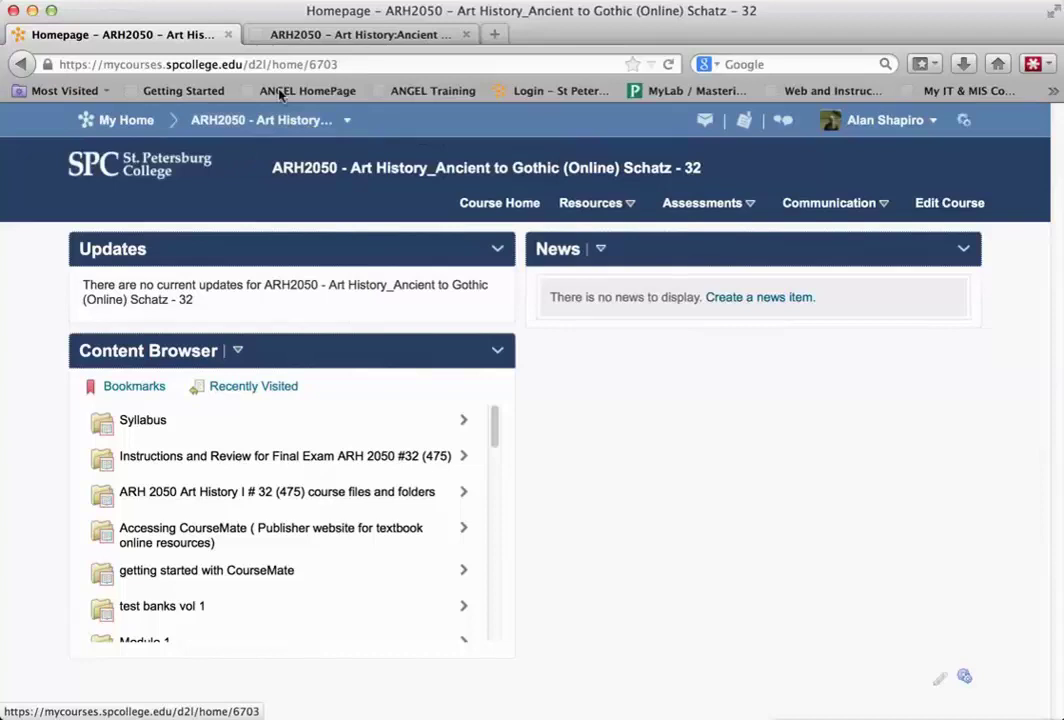
Step: In the ANGEL tab, open the Module 1 lesson of the ARH2050 course
{"action": "left_click", "coordinate": [380, 37]}
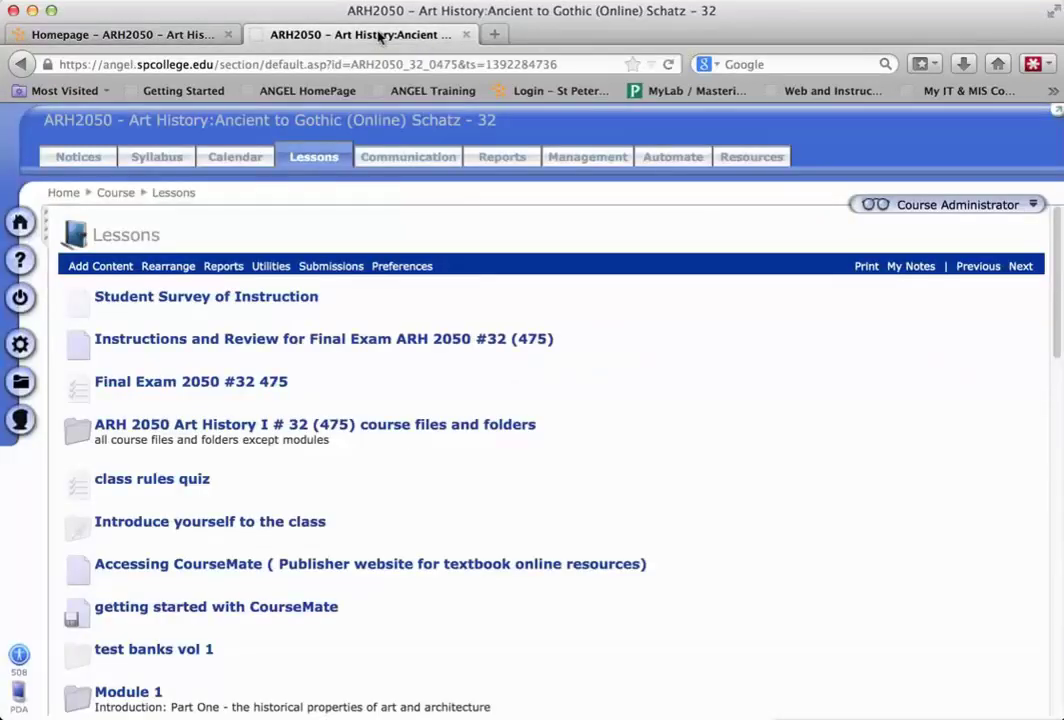
{"action": "scroll", "coordinate": [608, 518], "scroll_direction": "down", "scroll_amount": 1}
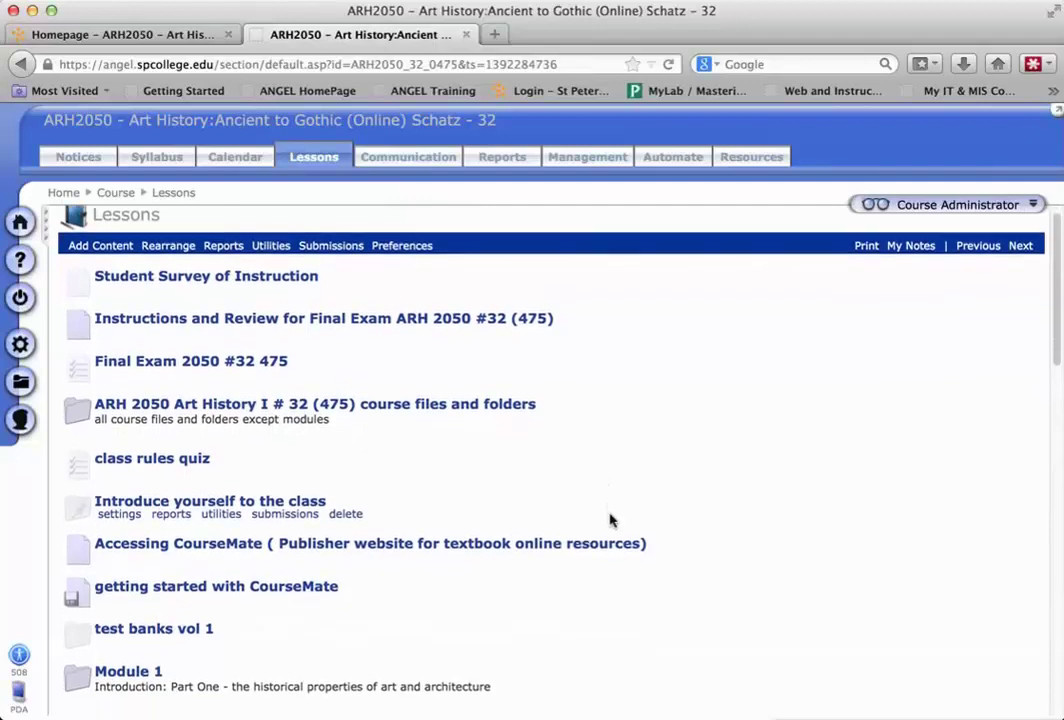
{"action": "scroll", "coordinate": [608, 518], "scroll_direction": "down", "scroll_amount": 4}
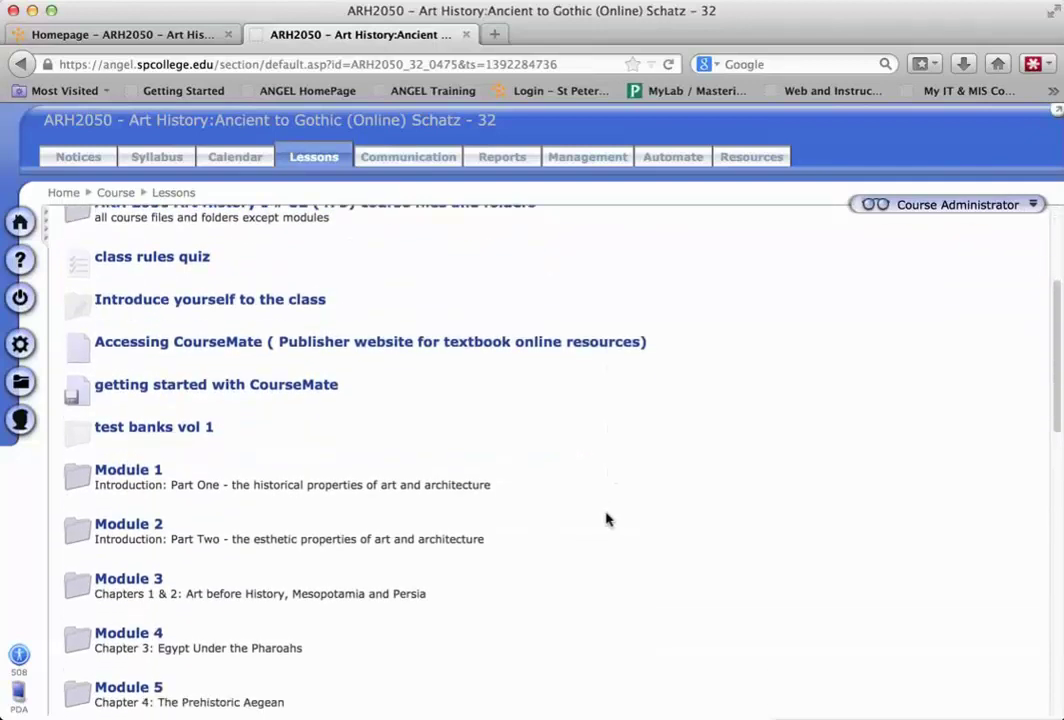
{"action": "left_click", "coordinate": [117, 473]}
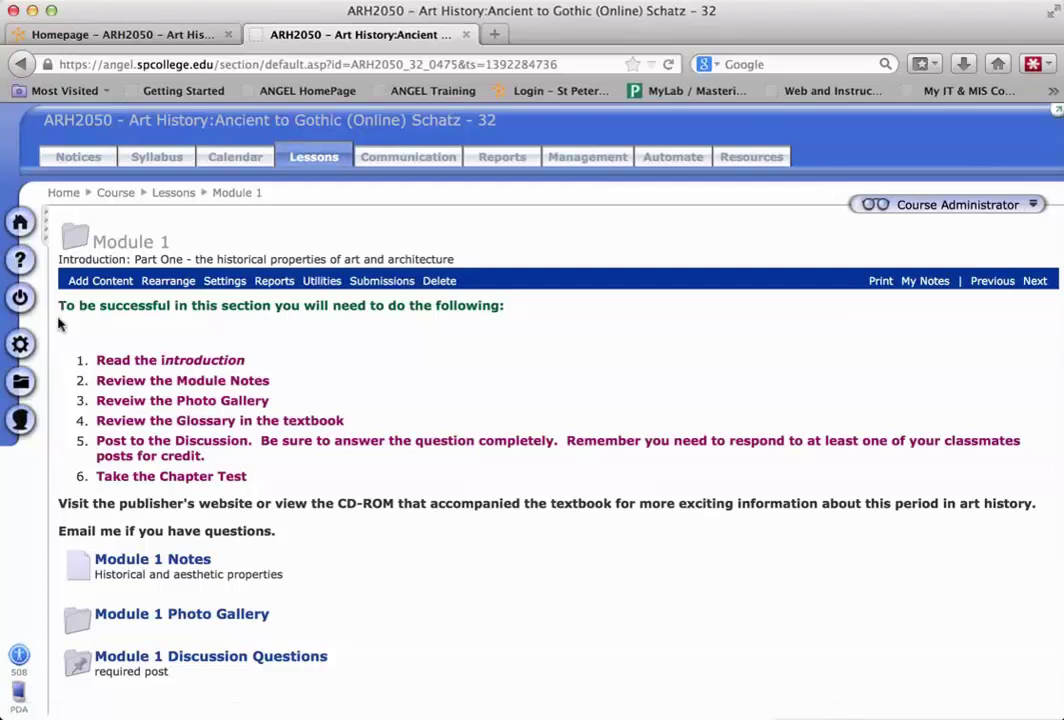
Step: Open Module 1's settings and read through its six-step Page Text instructions
{"action": "left_click", "coordinate": [226, 284]}
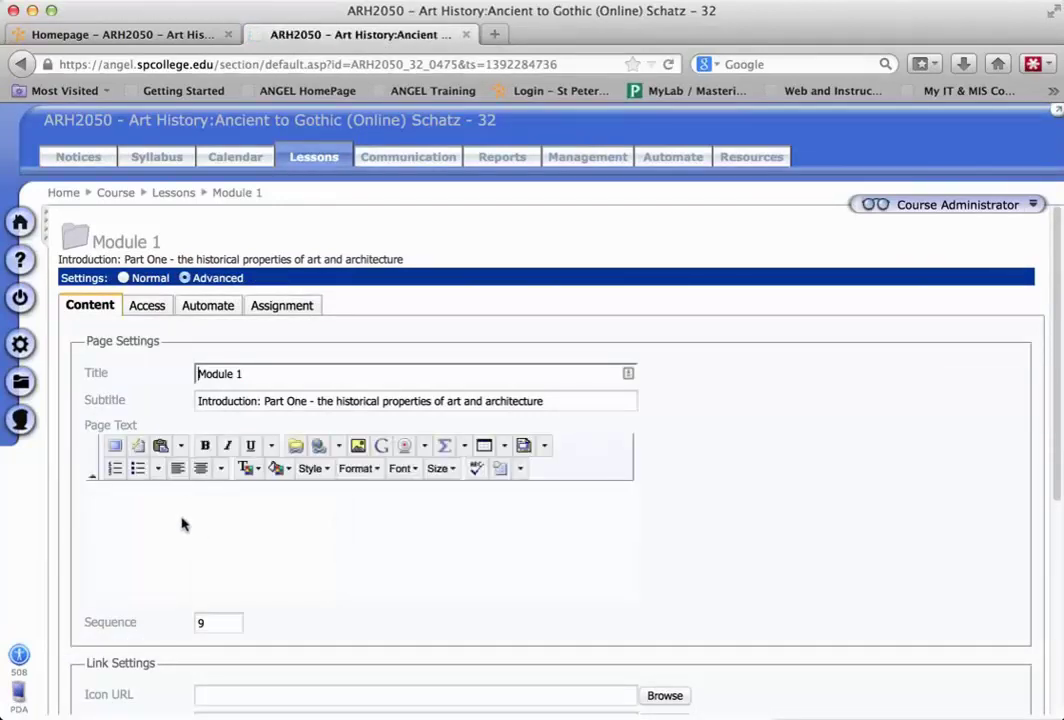
{"action": "left_click", "coordinate": [520, 499]}
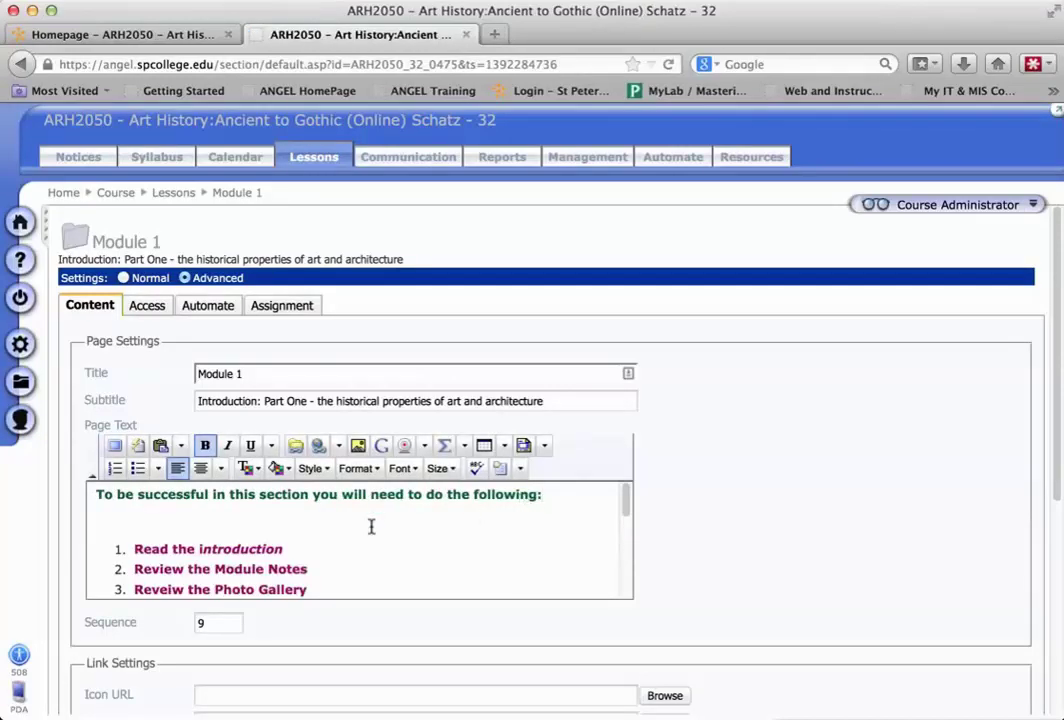
{"action": "scroll", "coordinate": [399, 532], "scroll_direction": "down", "scroll_amount": 2}
{"action": "scroll", "coordinate": [399, 532], "scroll_direction": "down", "scroll_amount": 5}
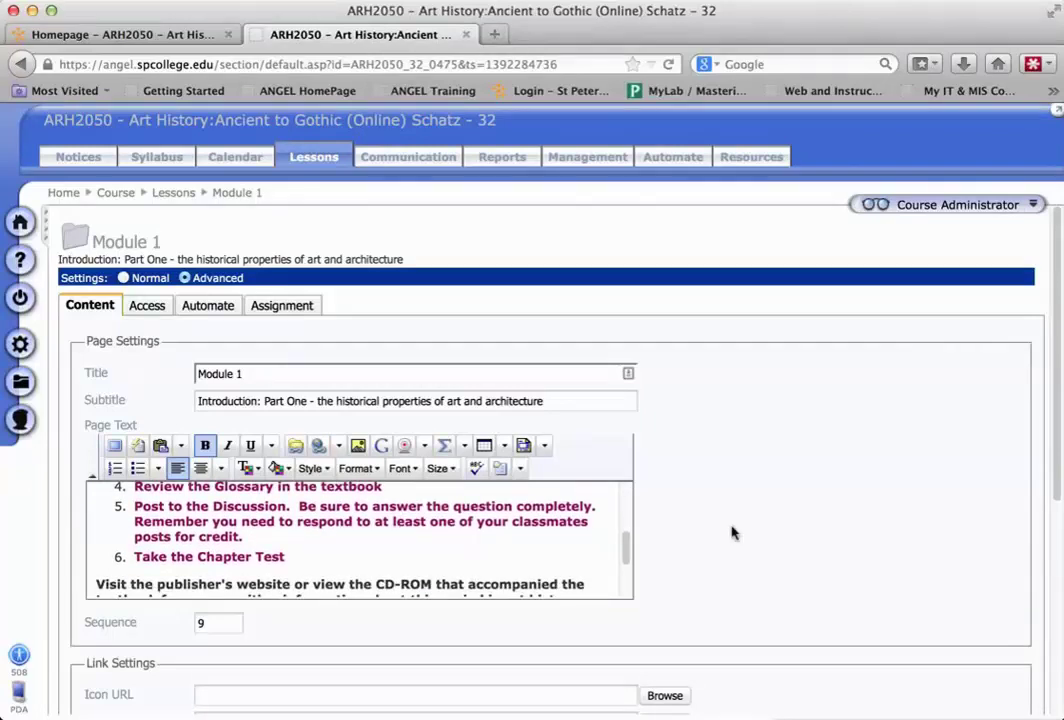
{"action": "scroll", "coordinate": [729, 532], "scroll_direction": "down", "scroll_amount": 5}
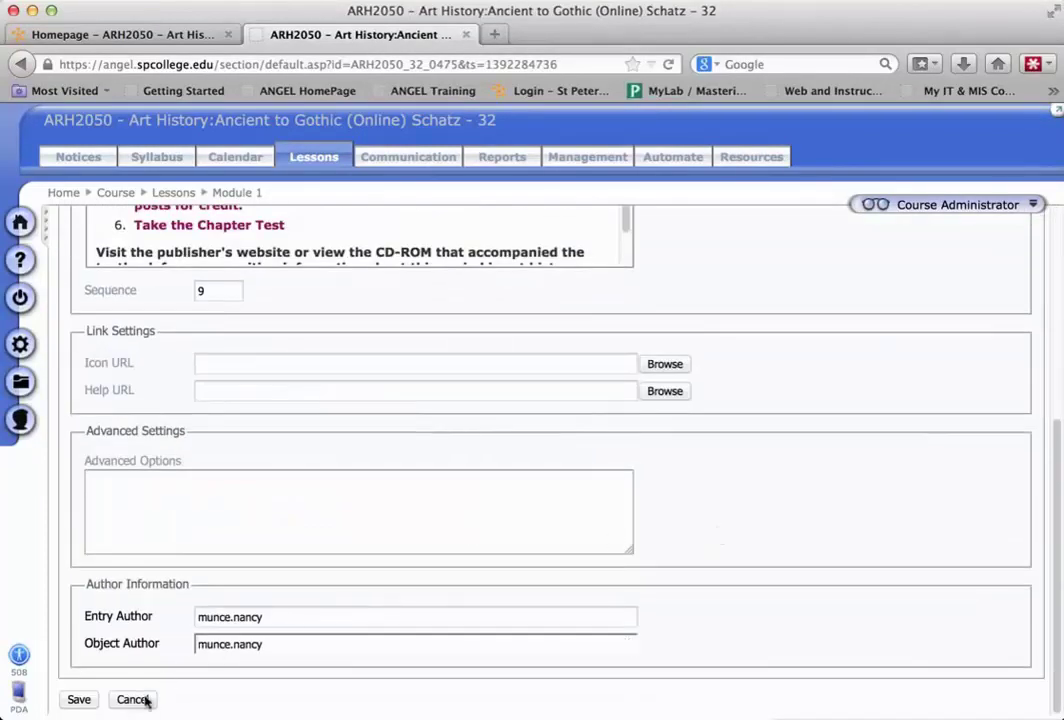
Step: Cancel the ANGEL settings without saving and go to D2L's course Content area
{"action": "left_click", "coordinate": [145, 700]}
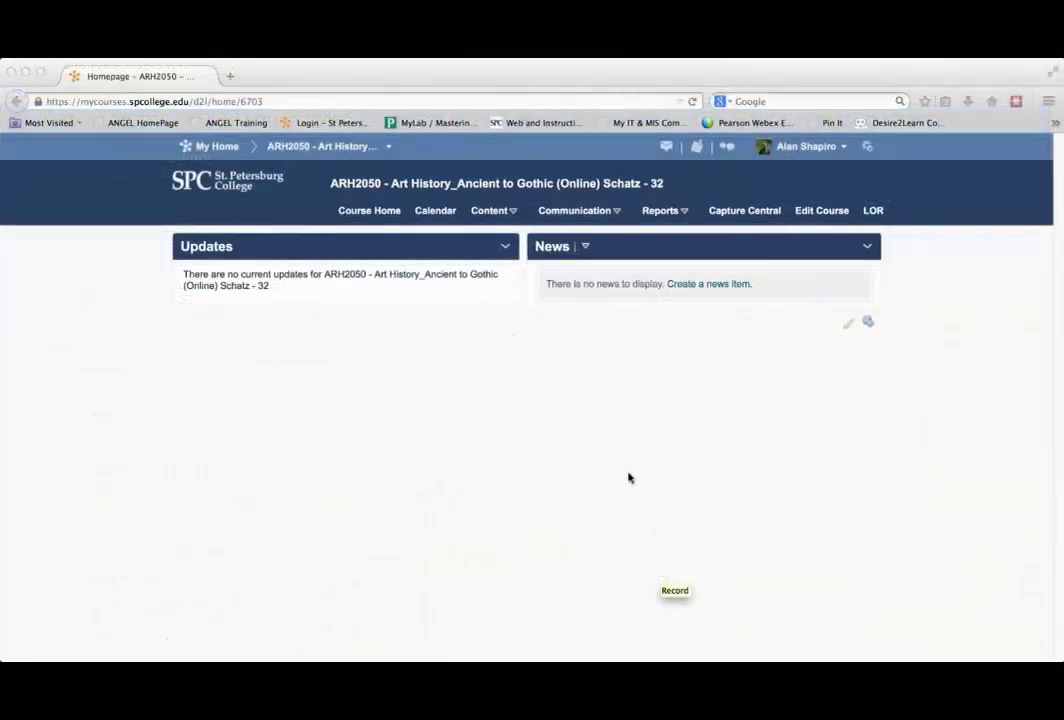
{"action": "left_click", "coordinate": [505, 213]}
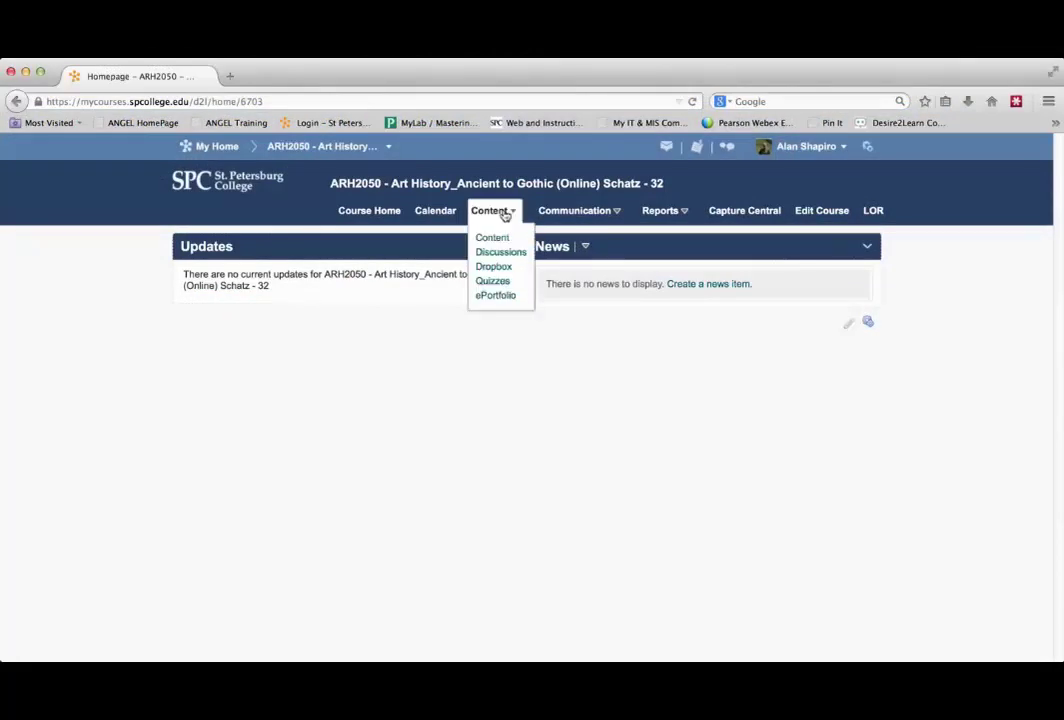
{"action": "left_click", "coordinate": [490, 240]}
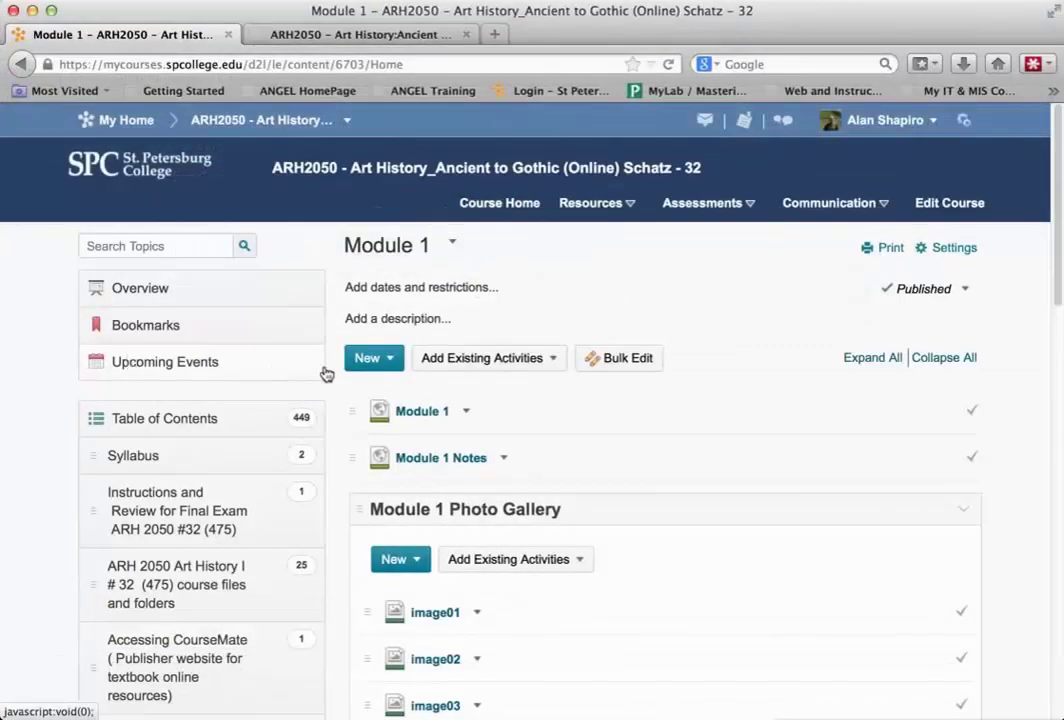
Step: Collapse all Module 1 sections and scroll to reveal the Discussion Questions topic
{"action": "left_click", "coordinate": [944, 360]}
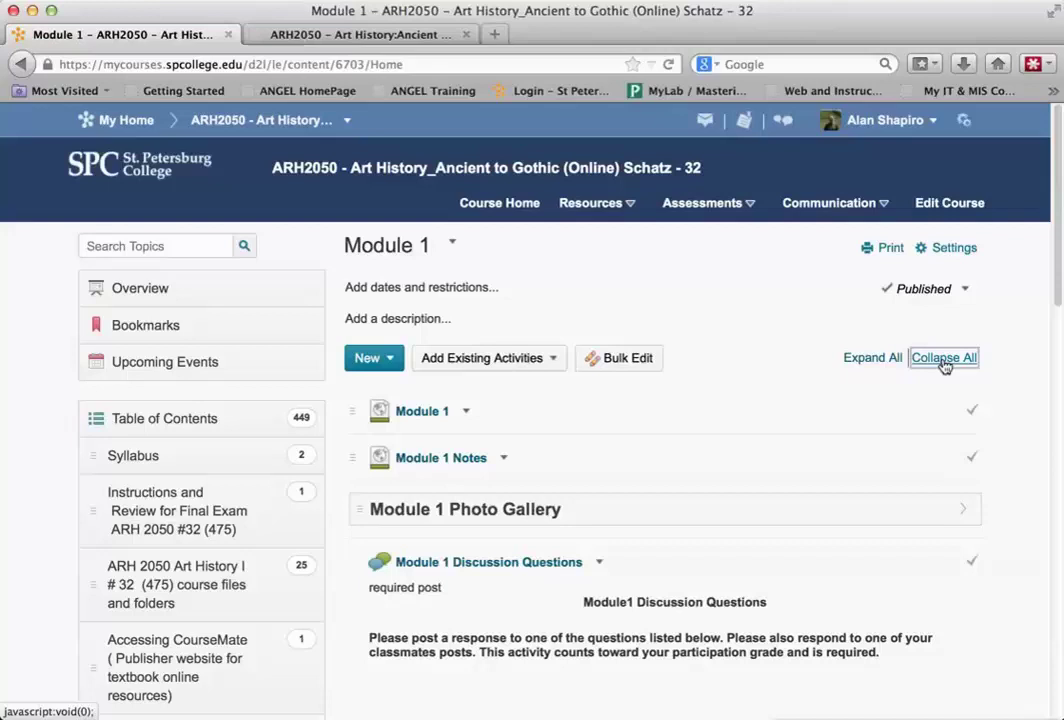
{"action": "scroll", "coordinate": [910, 449], "scroll_direction": "down", "scroll_amount": 2}
{"action": "scroll", "coordinate": [912, 451], "scroll_direction": "down", "scroll_amount": 10}
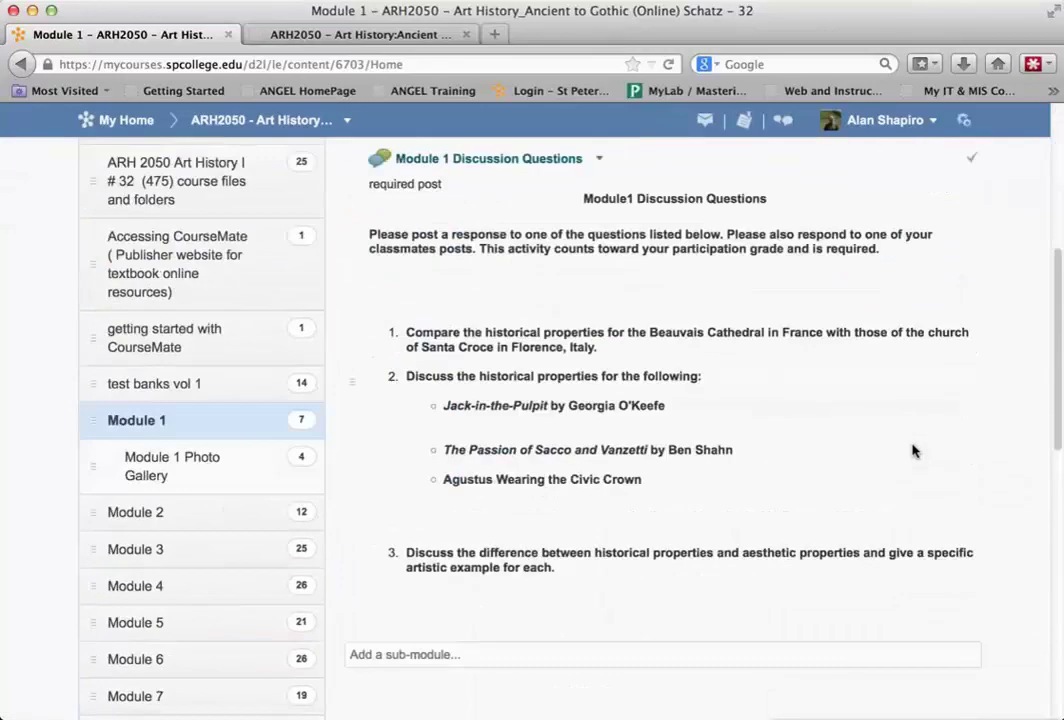
{"action": "scroll", "coordinate": [912, 449], "scroll_direction": "up", "scroll_amount": 6}
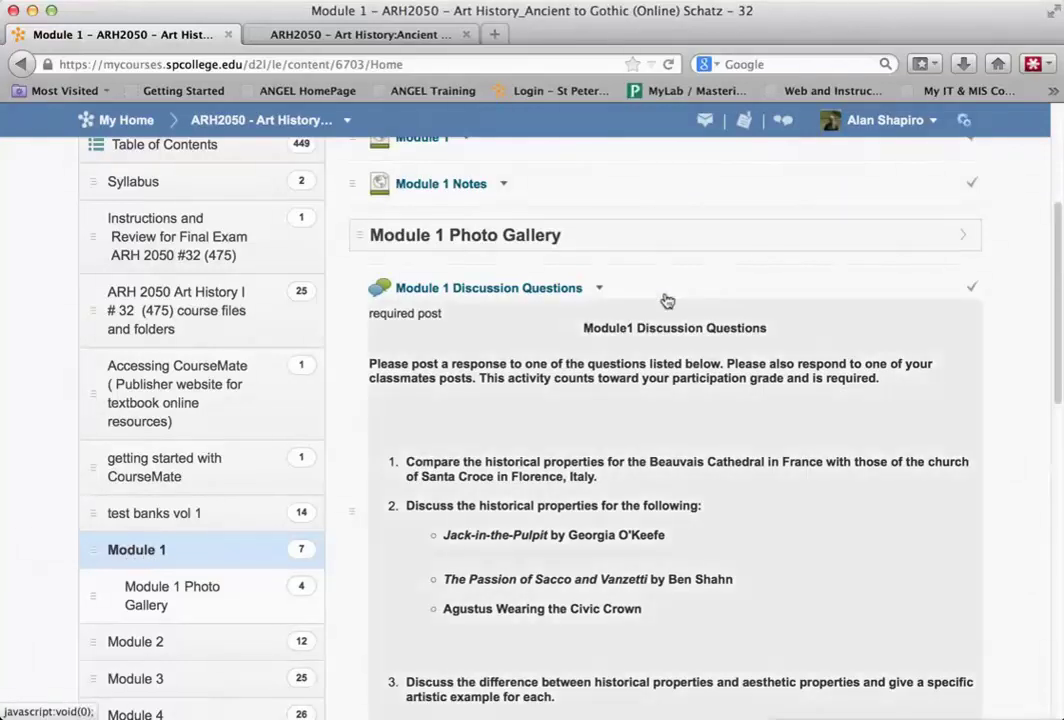
{"action": "scroll", "coordinate": [690, 297], "scroll_direction": "up", "scroll_amount": 2}
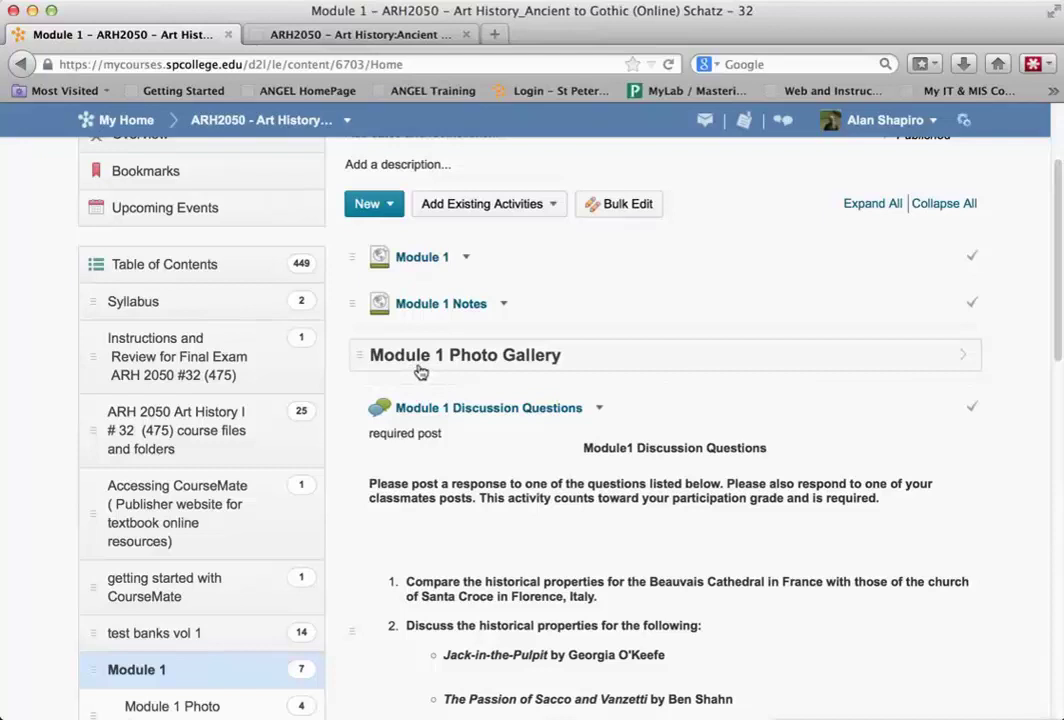
{"action": "scroll", "coordinate": [188, 689], "scroll_direction": "down", "scroll_amount": 1}
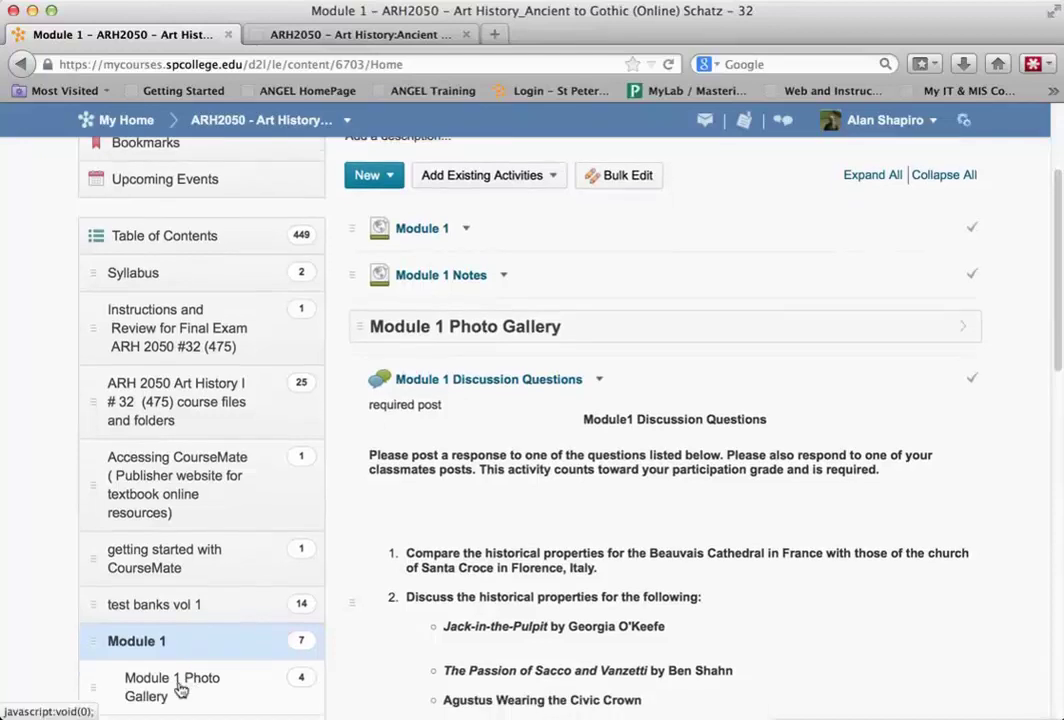
Step: Compare ANGEL's Module 1 instructions with the D2L Module 1 page, ending back in D2L
{"action": "left_click", "coordinate": [366, 34]}
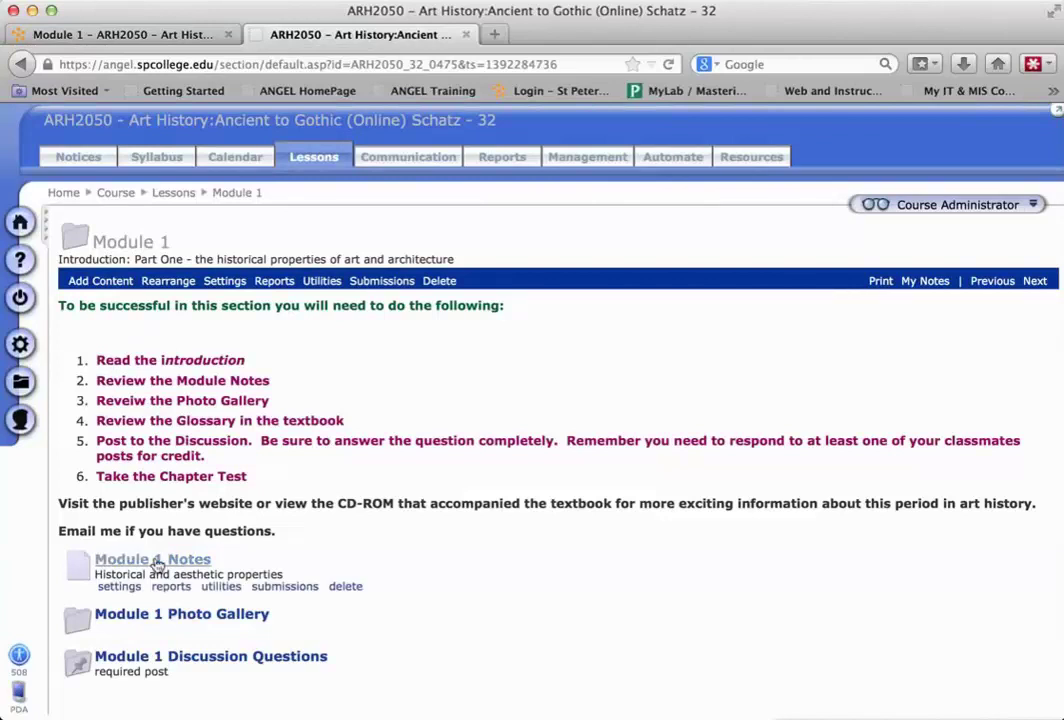
{"action": "mouse_move", "coordinate": [130, 624]}
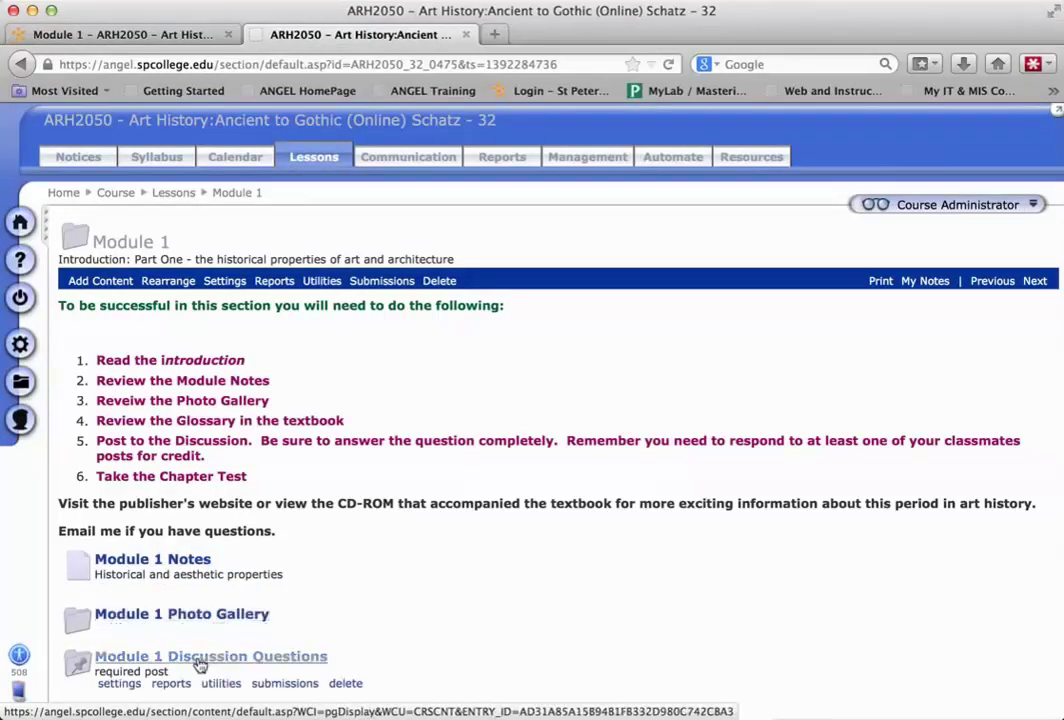
{"action": "left_click", "coordinate": [131, 34]}
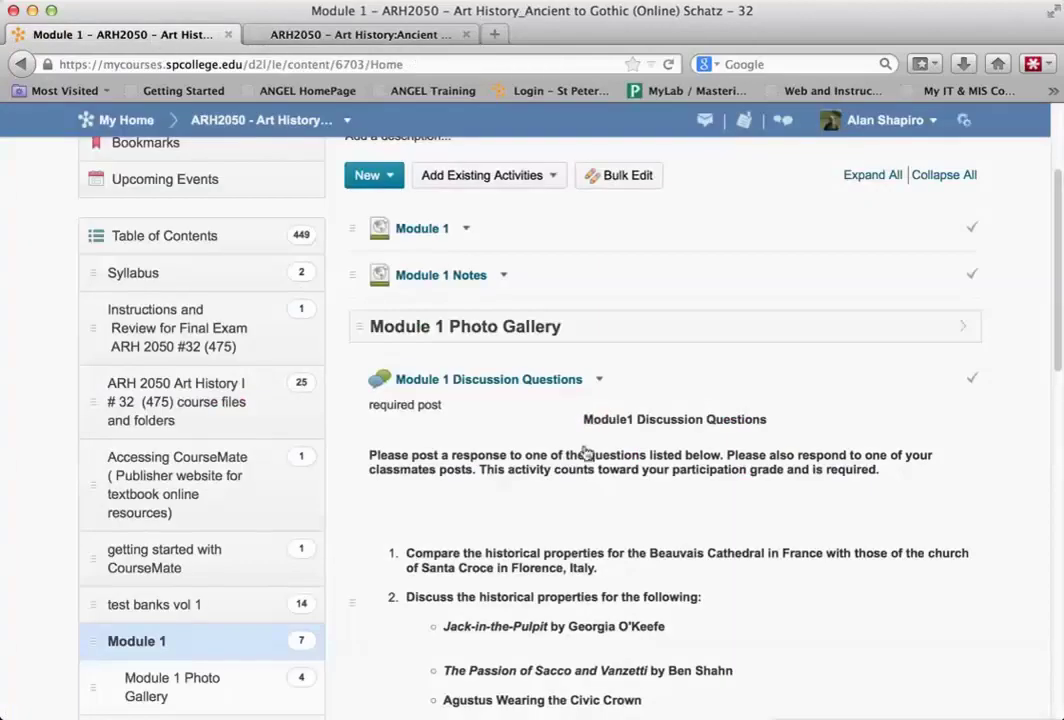
{"action": "scroll", "coordinate": [577, 511], "scroll_direction": "down", "scroll_amount": 1}
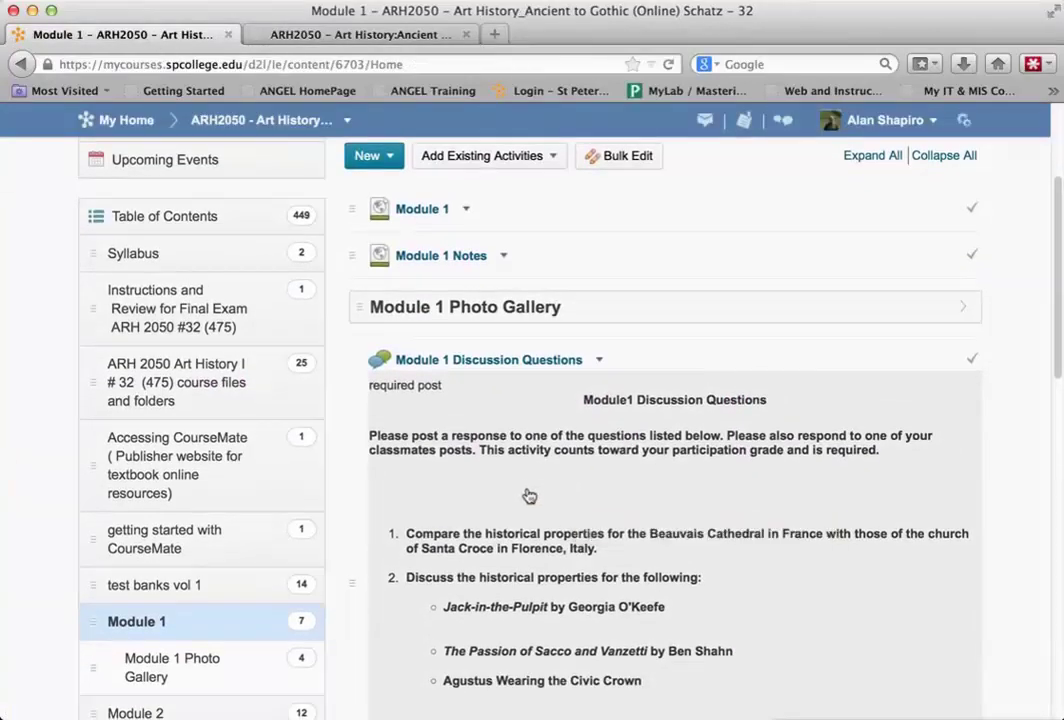
{"action": "scroll", "coordinate": [529, 490], "scroll_direction": "up", "scroll_amount": 5}
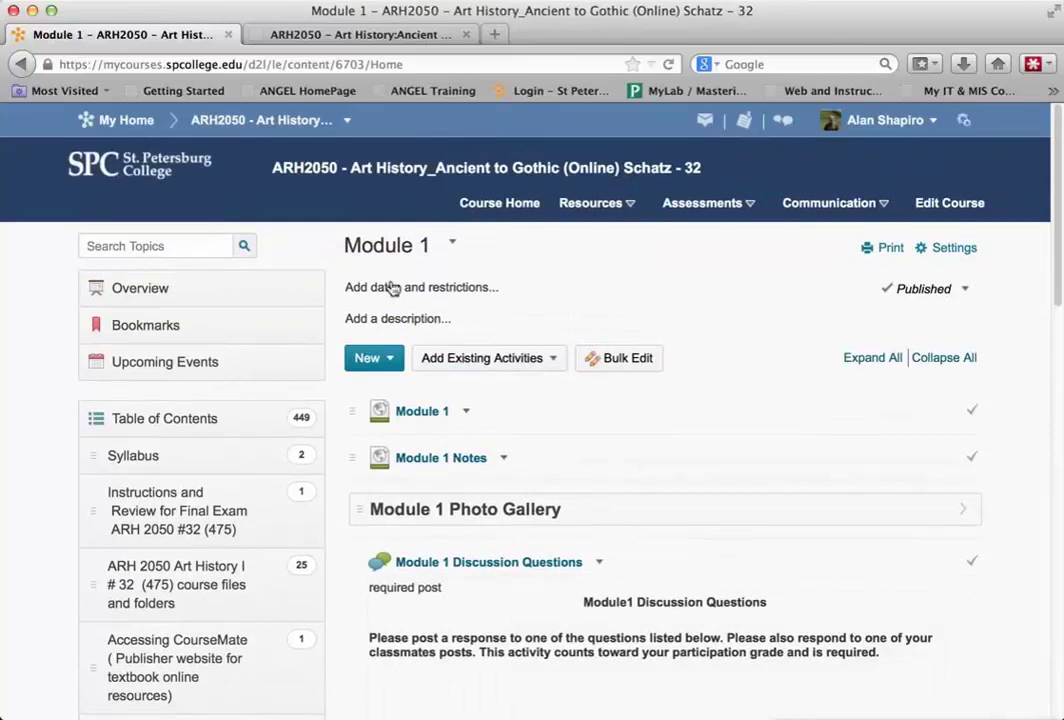
{"action": "left_click", "coordinate": [375, 38]}
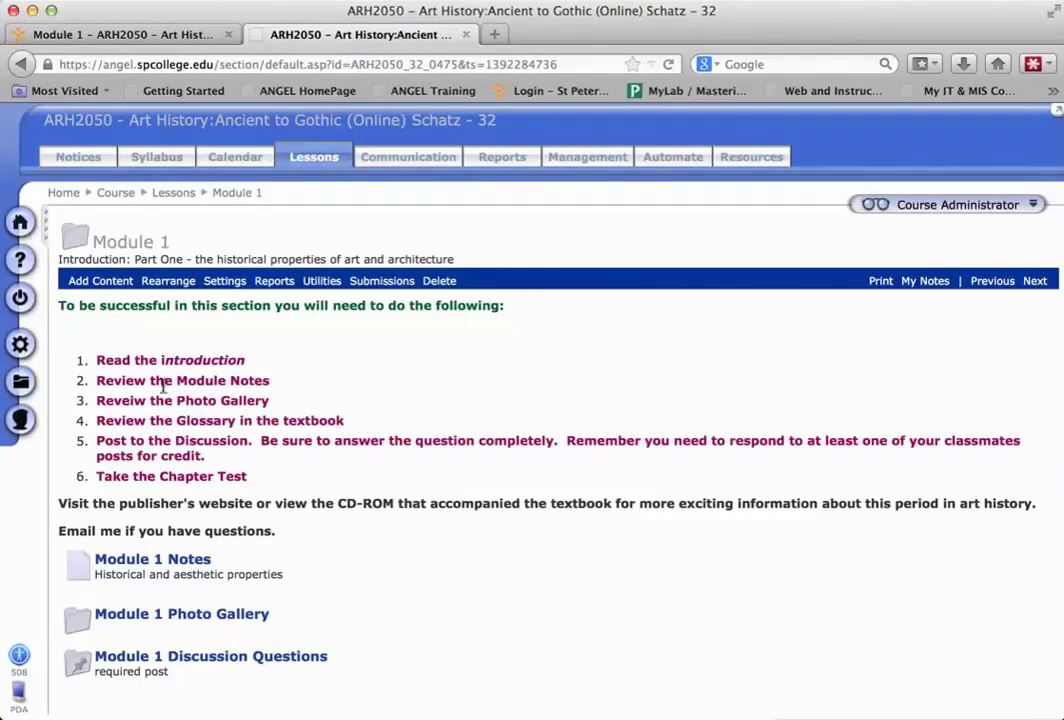
{"action": "left_click", "coordinate": [140, 38]}
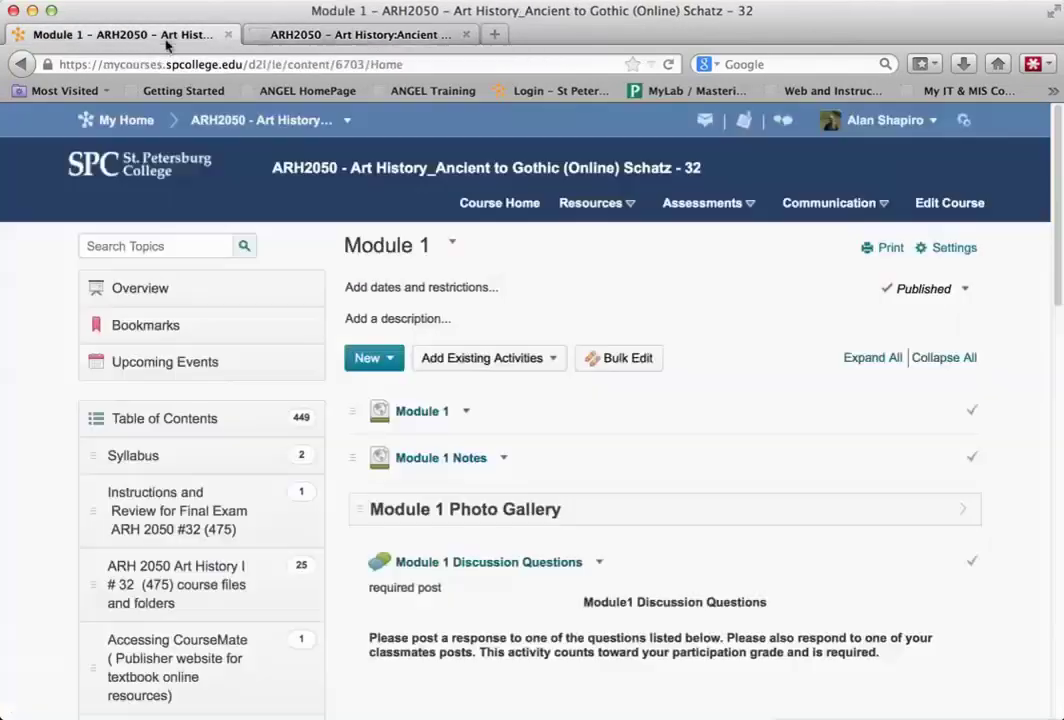
Step: Copy the six-step instructions from the Module 1 web page topic and return to Module 1
{"action": "left_click", "coordinate": [418, 412]}
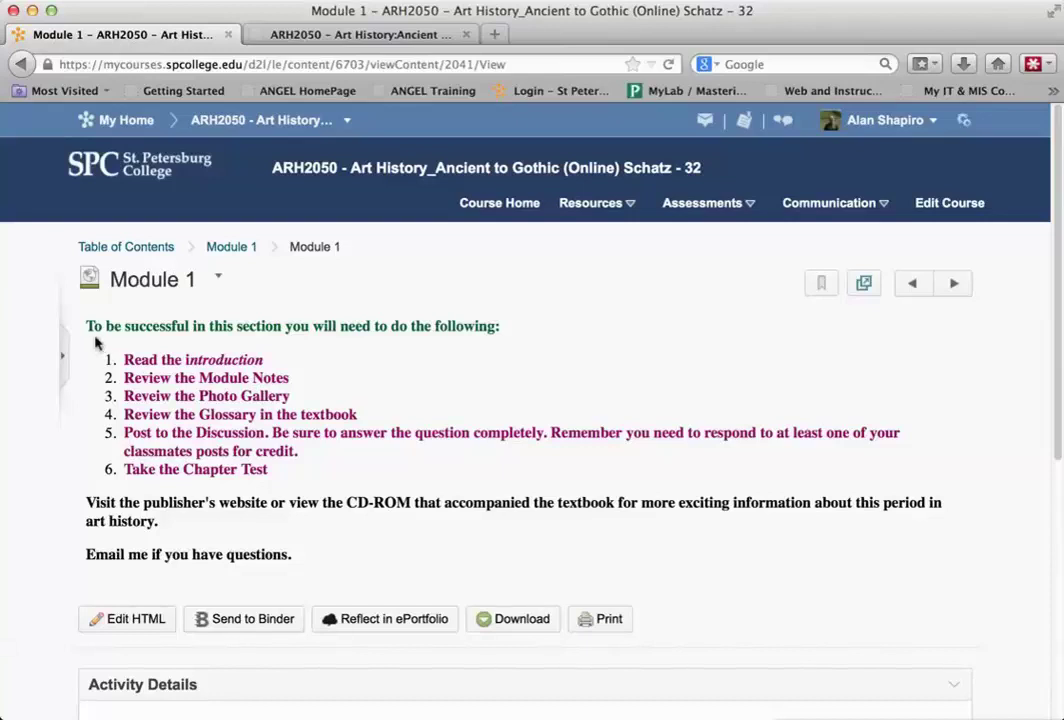
{"action": "left_click_drag", "start_coordinate": [84, 325], "coordinate": [340, 558]}
{"action": "right_click", "coordinate": [205, 400]}
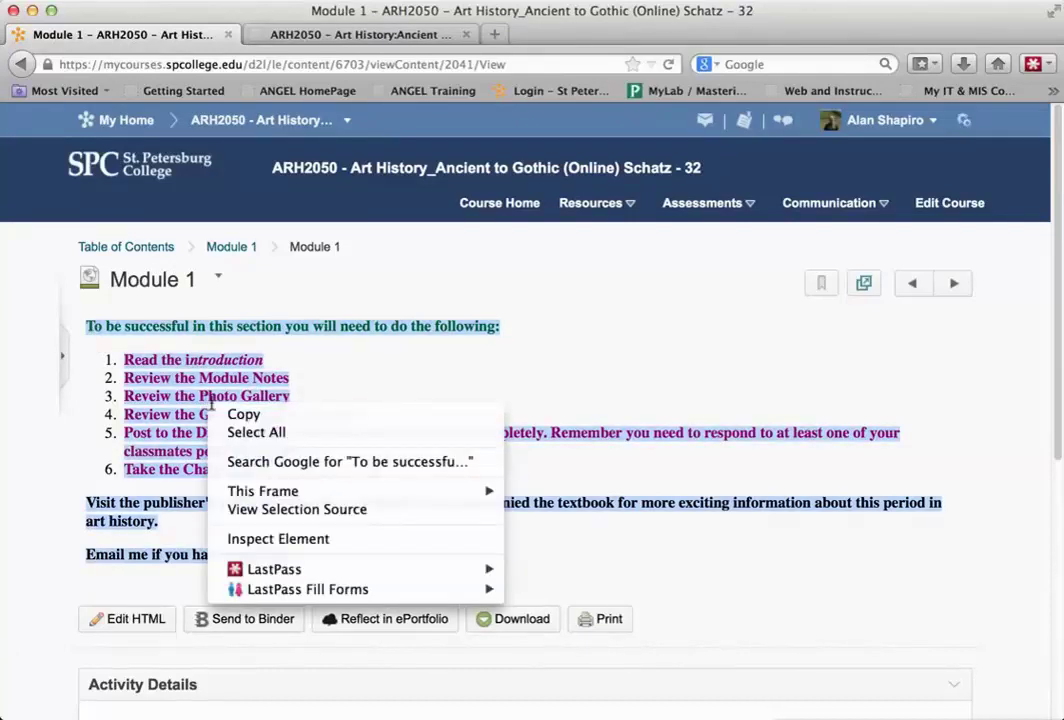
{"action": "left_click", "coordinate": [236, 413]}
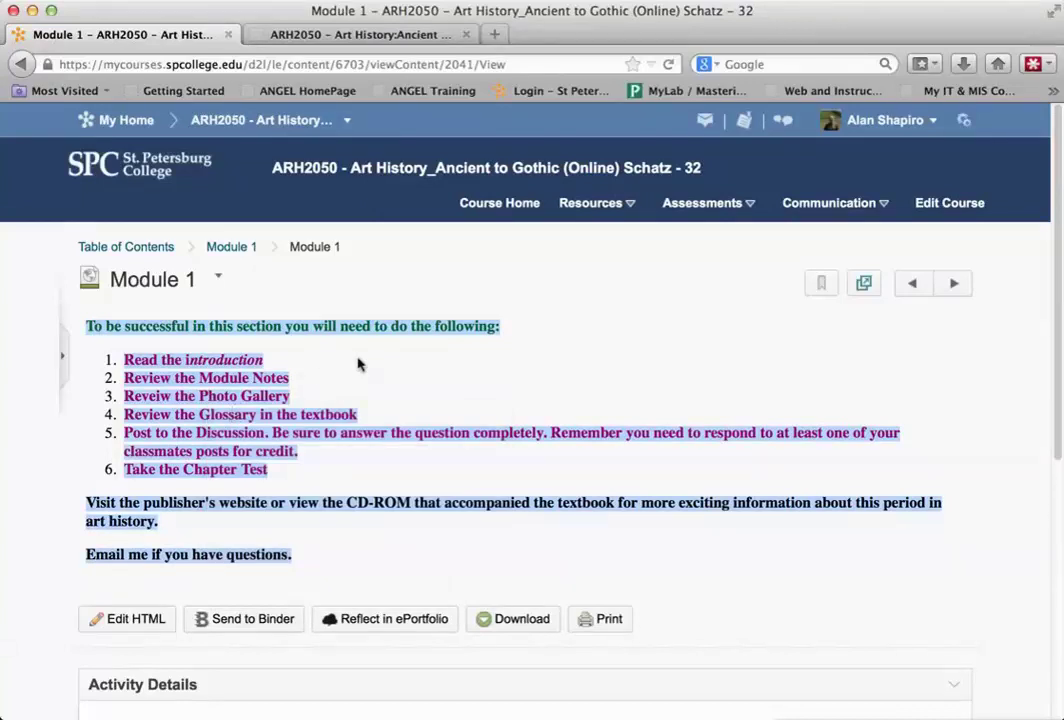
{"action": "left_click", "coordinate": [232, 251]}
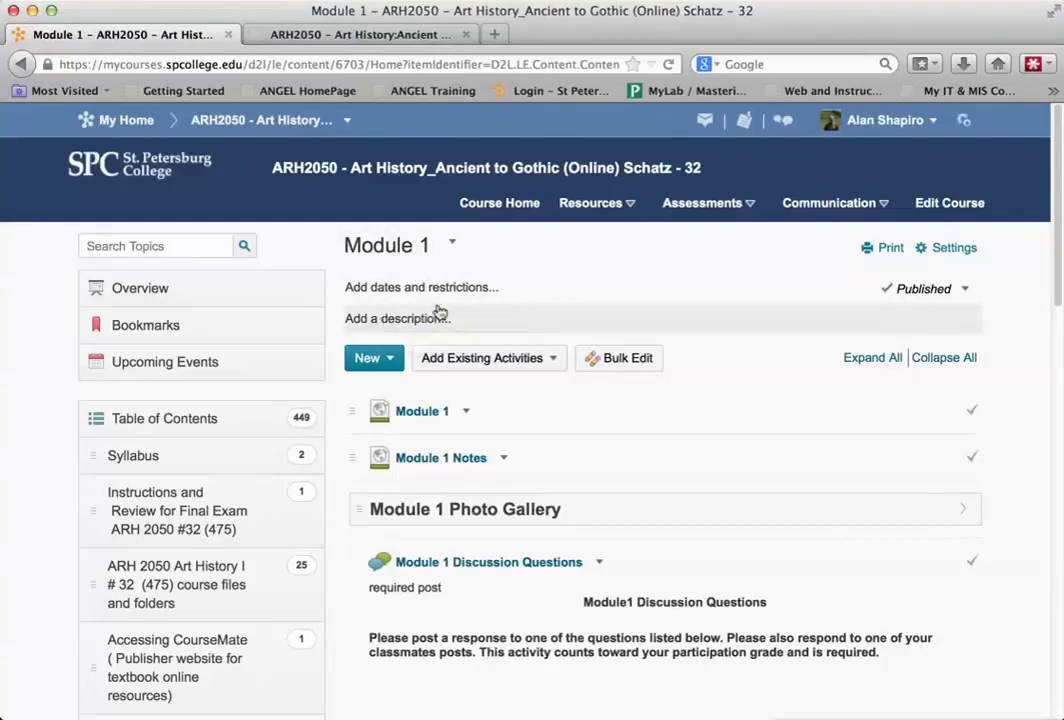
Step: Paste the copied six-step instructions as Module 1's description and save it with Update
{"action": "left_click", "coordinate": [413, 325]}
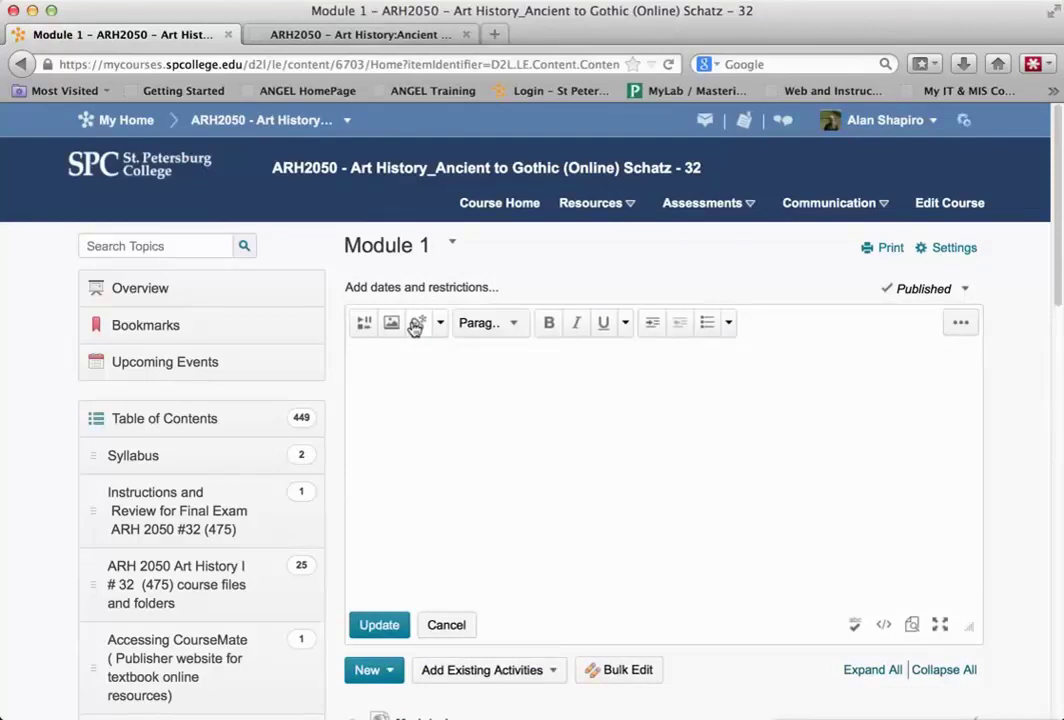
{"action": "right_click", "coordinate": [421, 370]}
{"action": "left_click", "coordinate": [347, 356]}
{"action": "right_click", "coordinate": [350, 350]}
{"action": "left_click", "coordinate": [389, 429]}
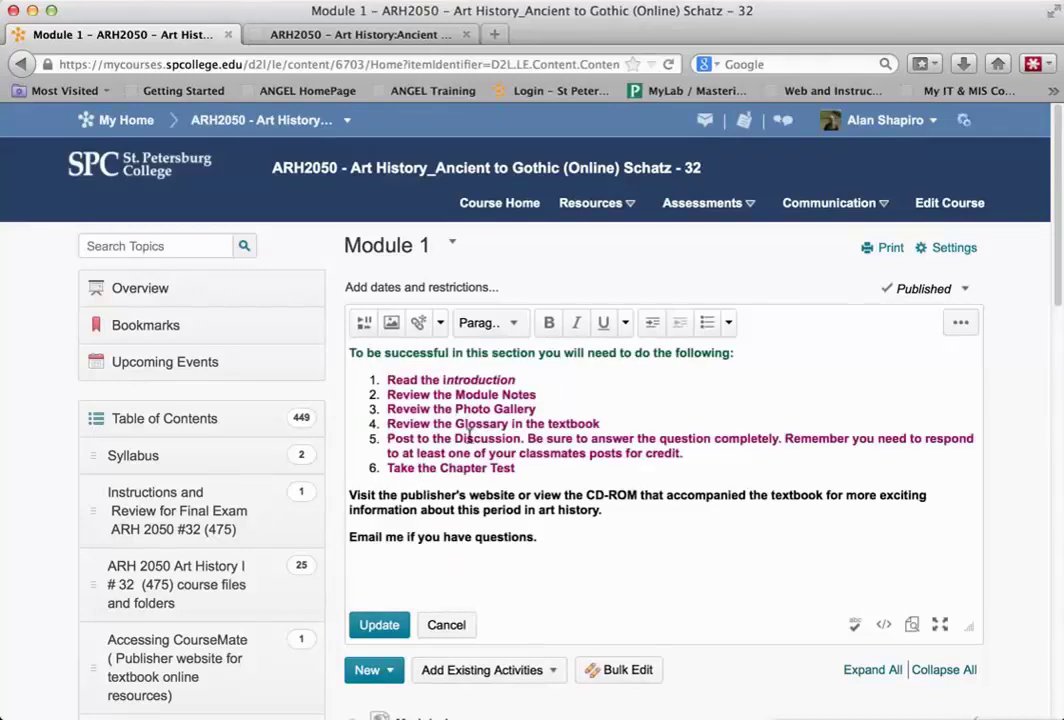
{"action": "left_click", "coordinate": [384, 627]}
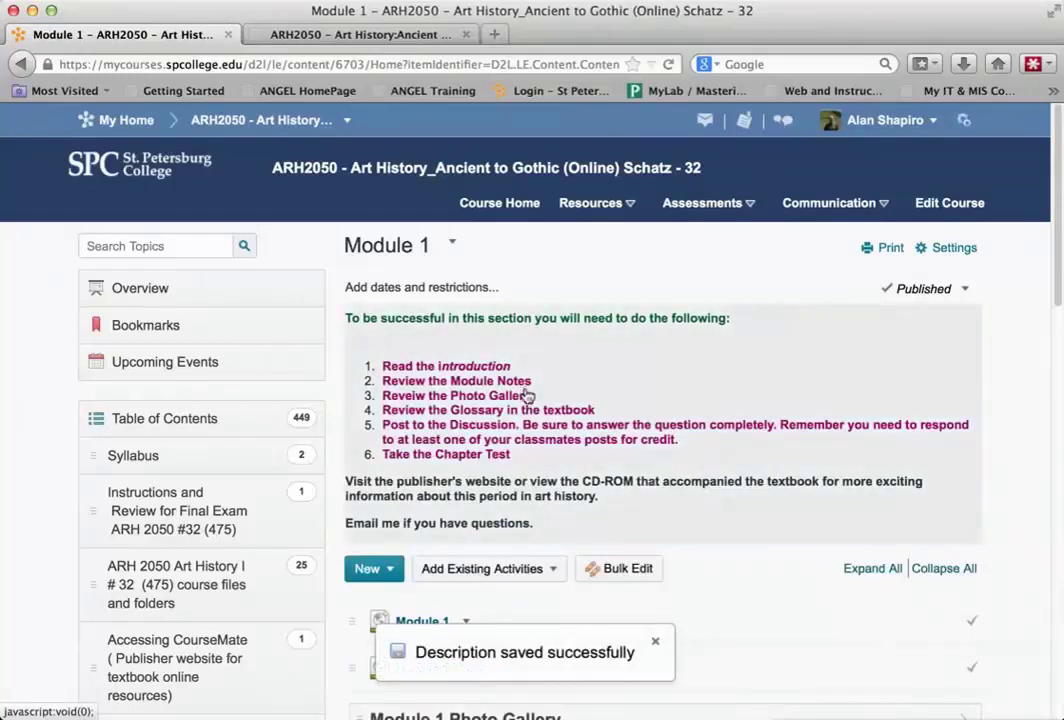
Step: Delete the Module 1 web page topic, choosing 'Permanently delete' from the course
{"action": "scroll", "coordinate": [580, 600], "scroll_direction": "down", "scroll_amount": 4}
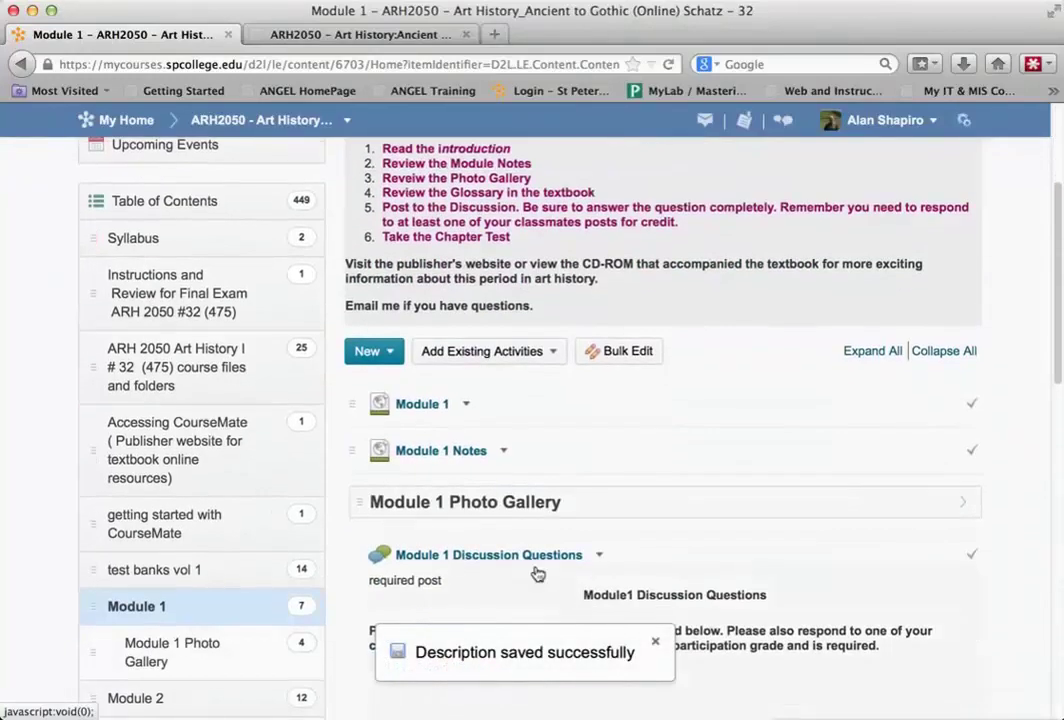
{"action": "left_click", "coordinate": [466, 408]}
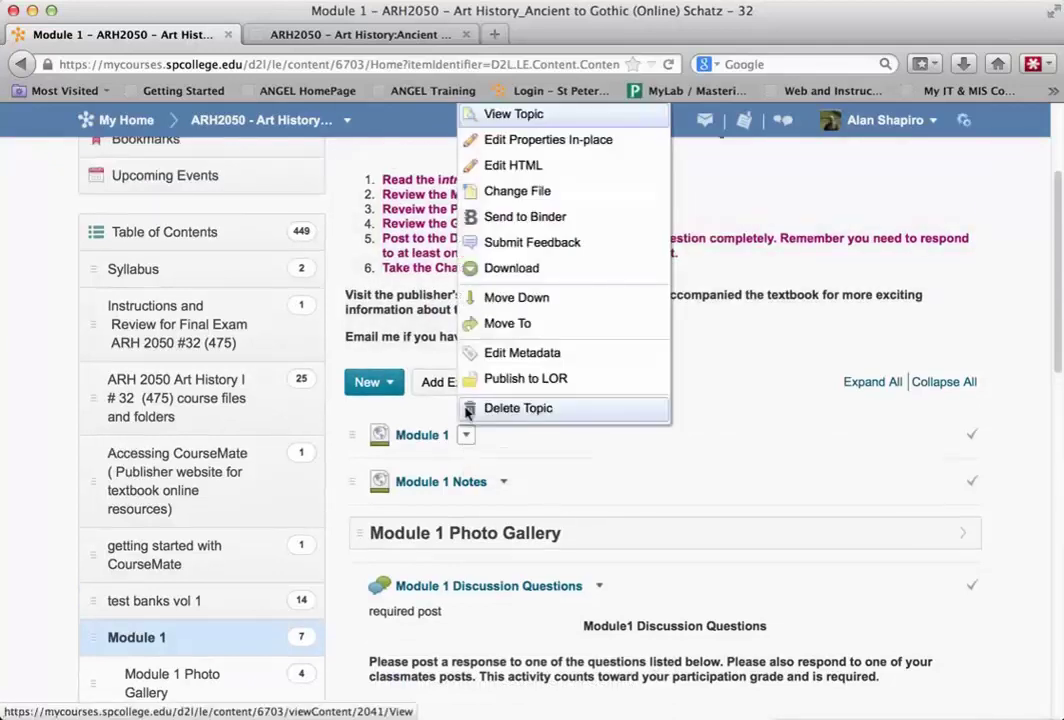
{"action": "left_click", "coordinate": [490, 410]}
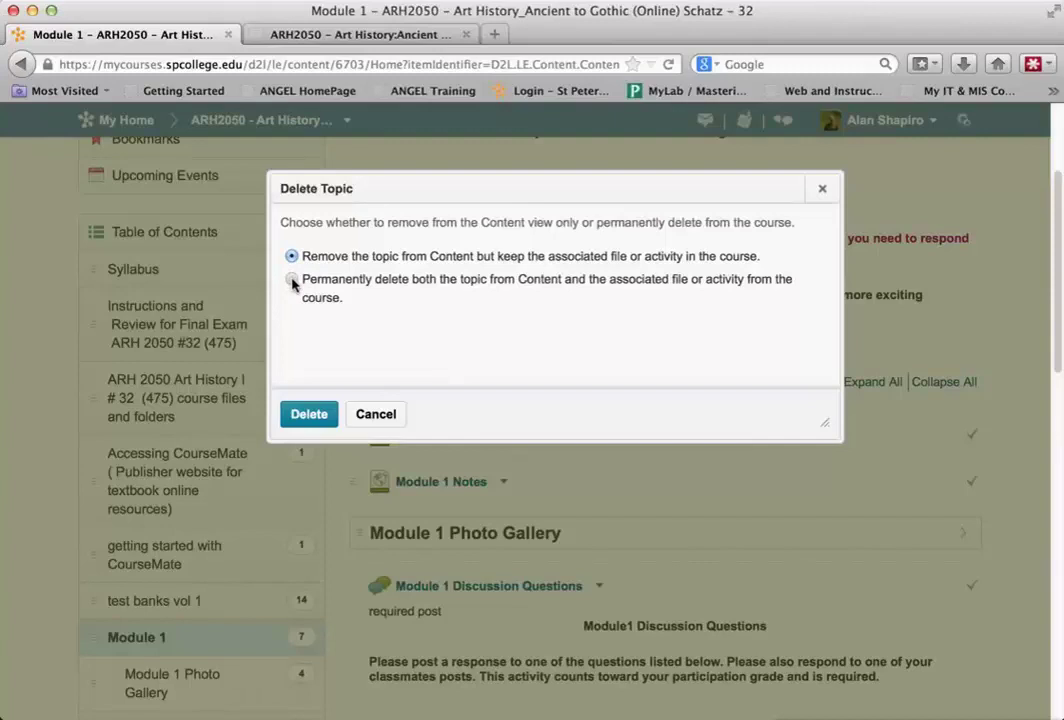
{"action": "left_click", "coordinate": [292, 282]}
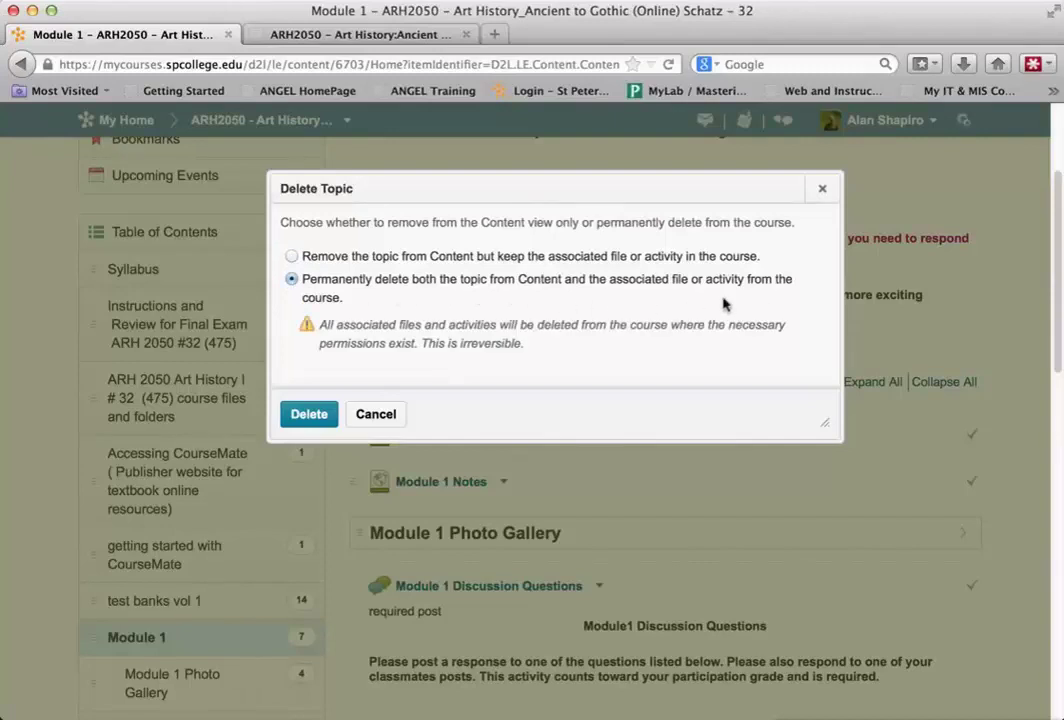
{"action": "left_click", "coordinate": [304, 416]}
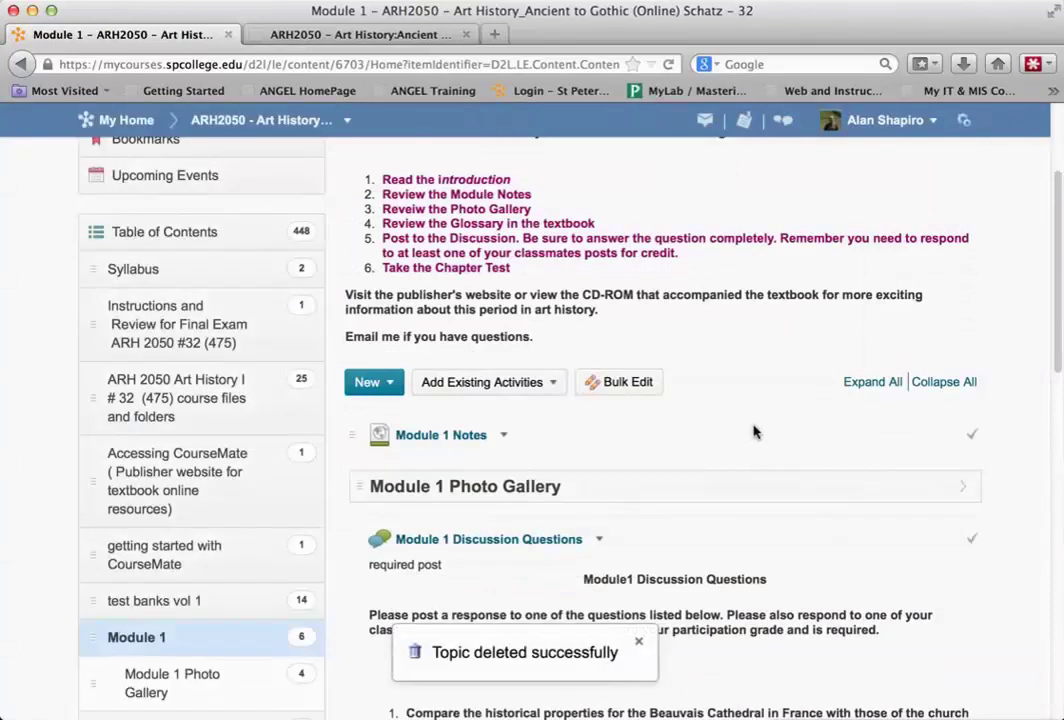
{"action": "scroll", "coordinate": [696, 397], "scroll_direction": "up", "scroll_amount": 3}
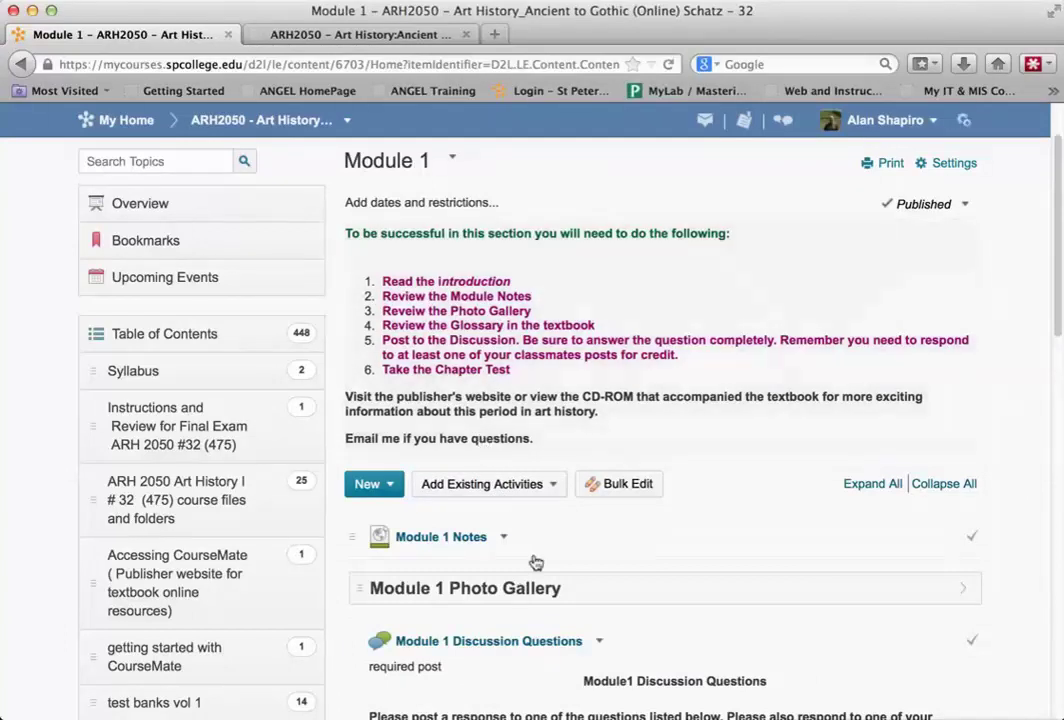
{"action": "scroll", "coordinate": [551, 525], "scroll_direction": "down", "scroll_amount": 5}
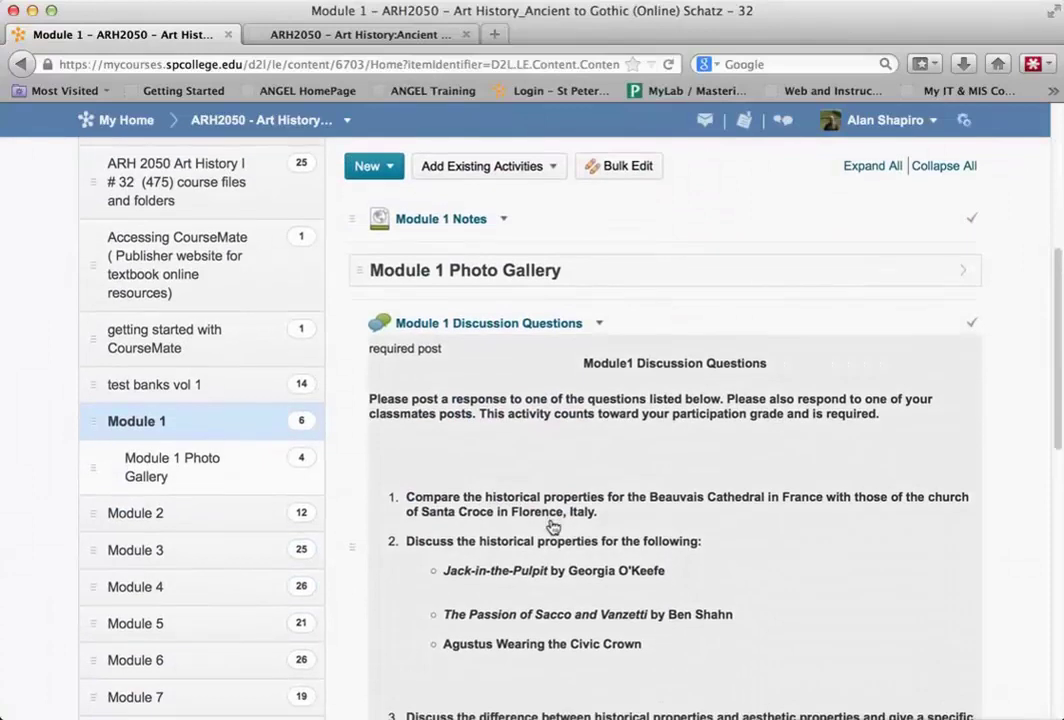